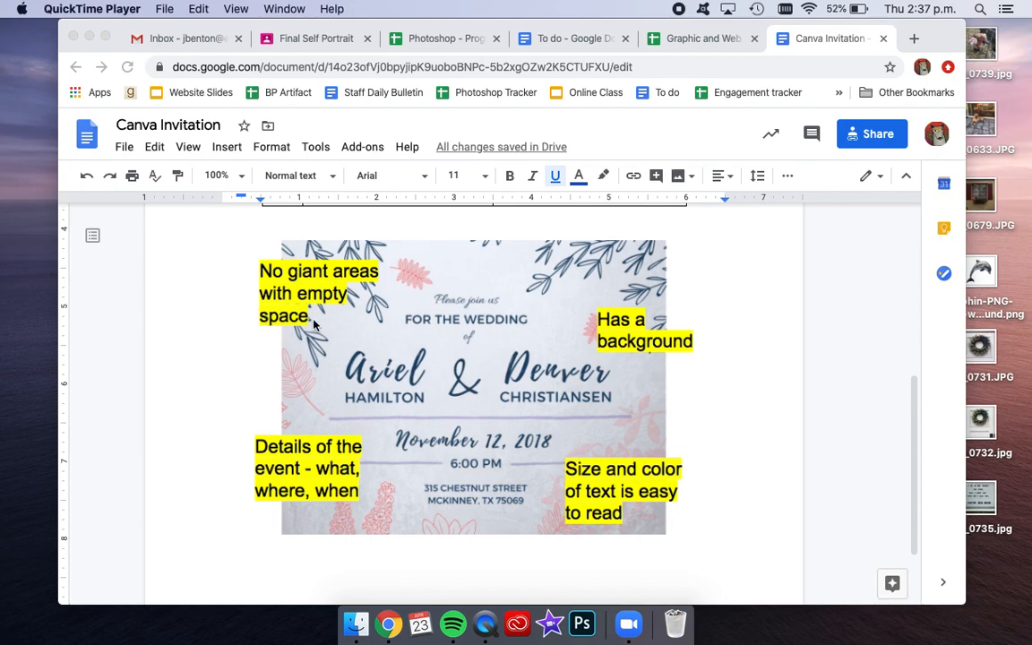
{"action": "scroll", "coordinate": [550, 361], "scroll_direction": "up", "scroll_amount": 10}
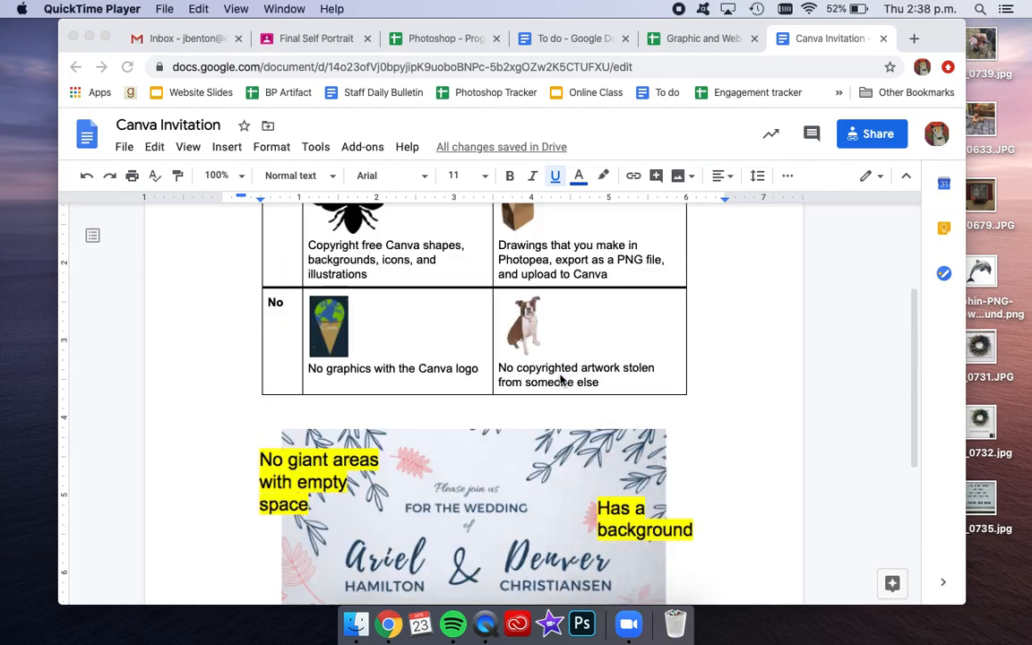
{"action": "left_click", "coordinate": [344, 297]}
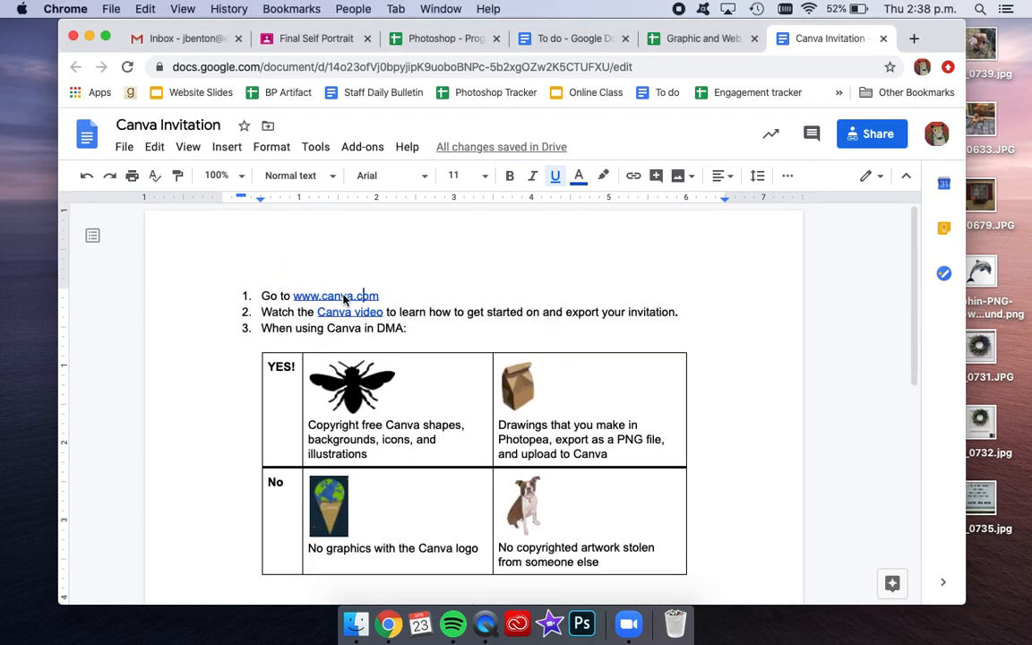
{"action": "left_click", "coordinate": [344, 296]}
{"action": "left_click", "coordinate": [354, 320]}
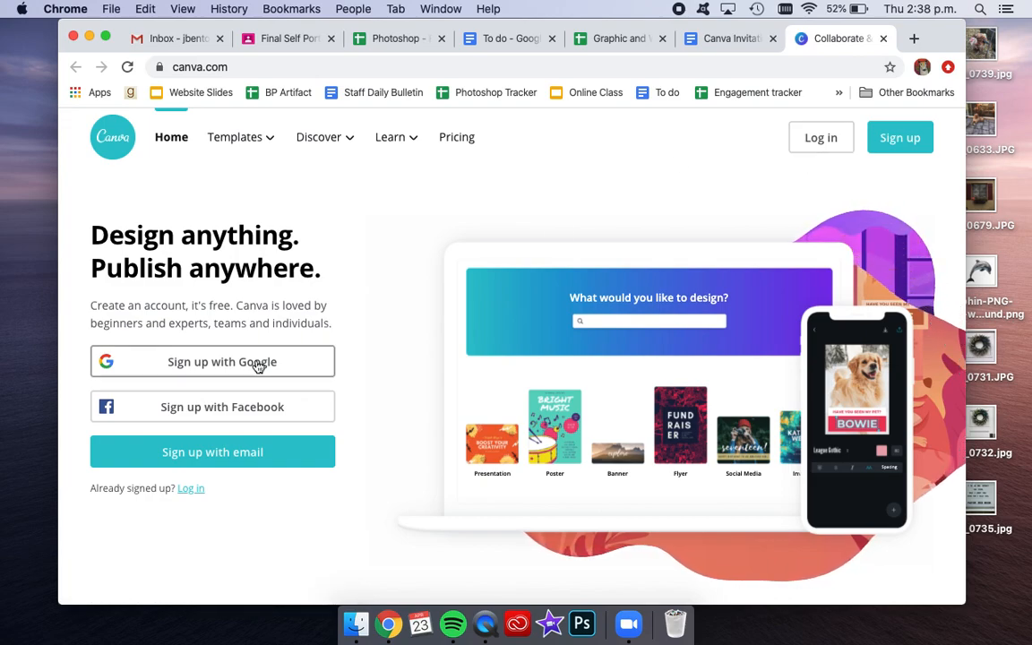
Log in to Canva with the Google school account.
{"action": "left_click", "coordinate": [808, 145]}
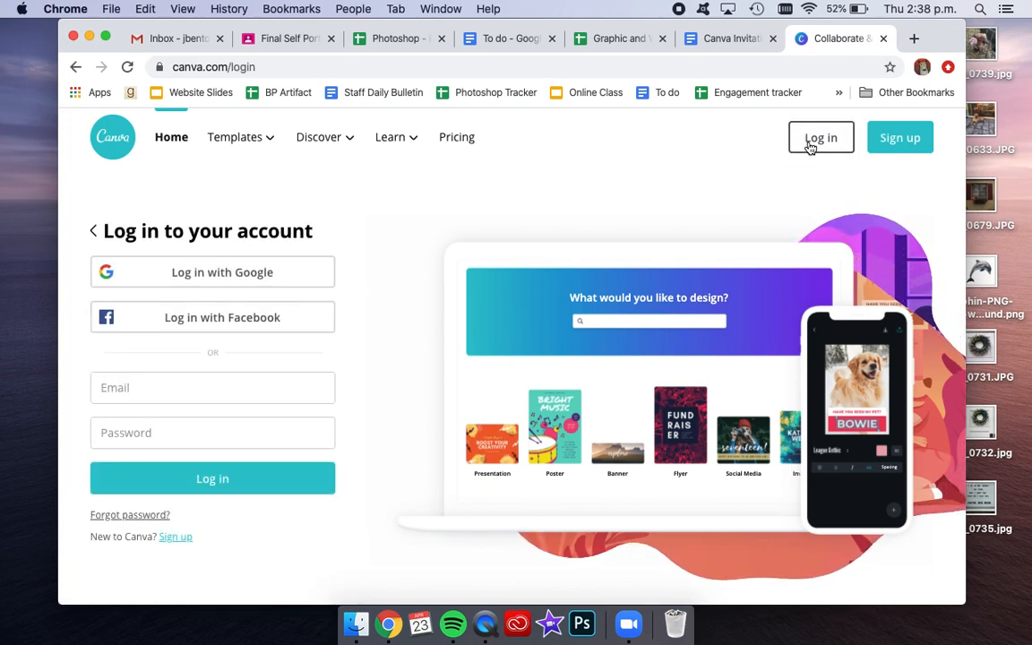
{"action": "left_click", "coordinate": [139, 274]}
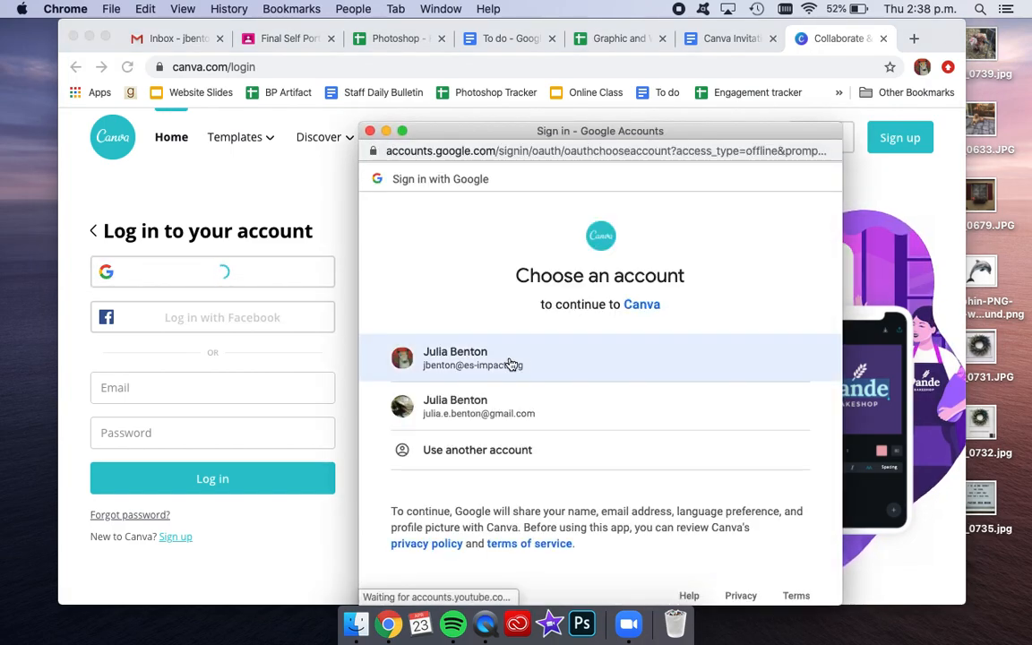
{"action": "left_click", "coordinate": [467, 365]}
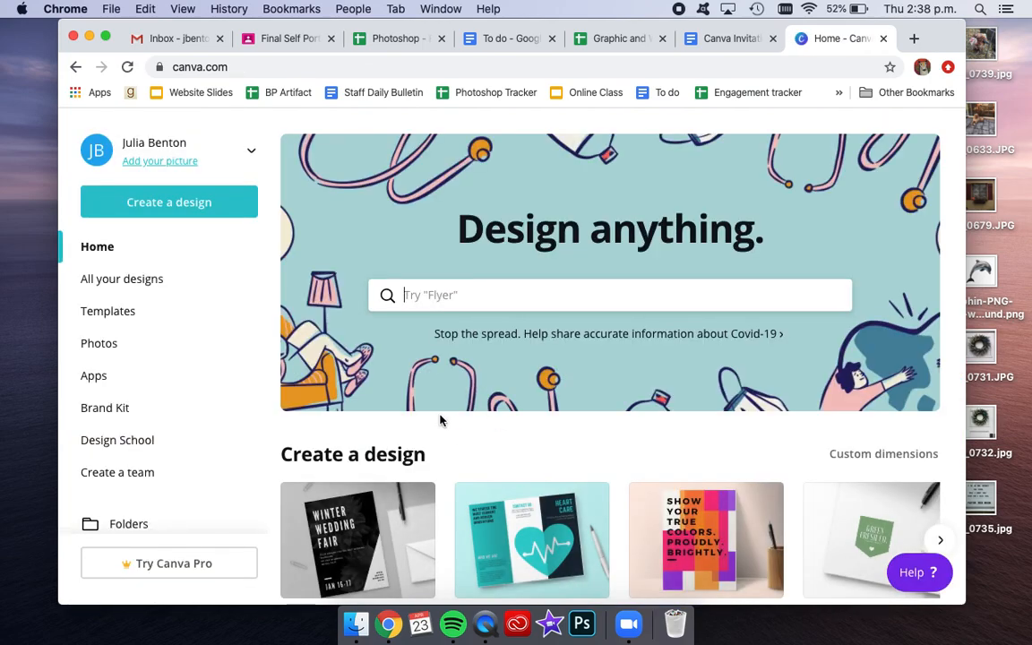
Create a new blank design from the US Letter Document type.
{"action": "scroll", "coordinate": [440, 419], "scroll_direction": "down", "scroll_amount": 5}
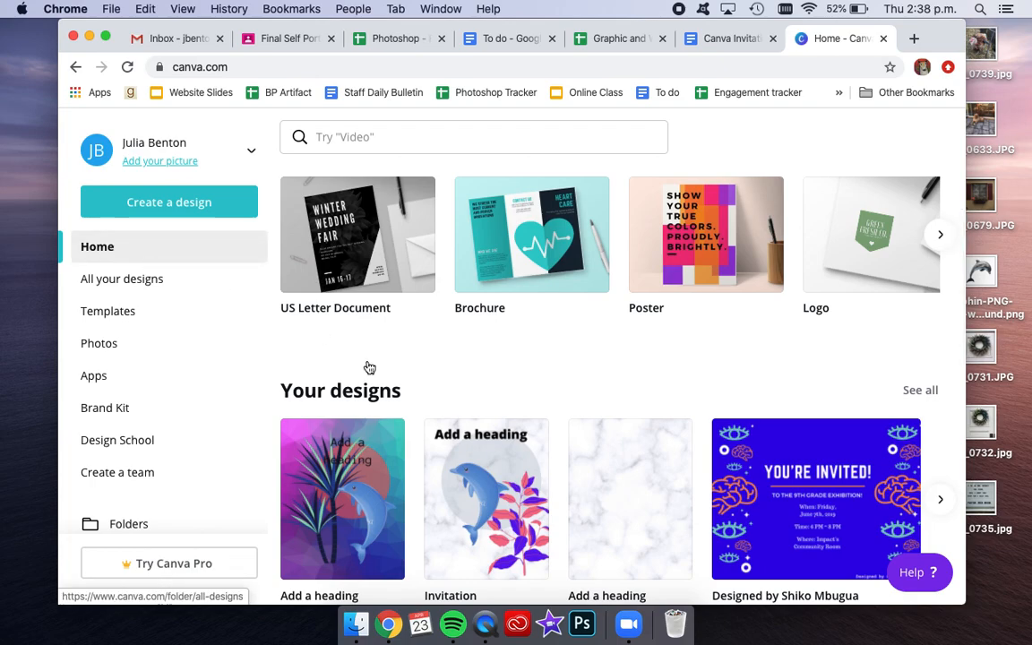
{"action": "scroll", "coordinate": [381, 385], "scroll_direction": "down", "scroll_amount": 1}
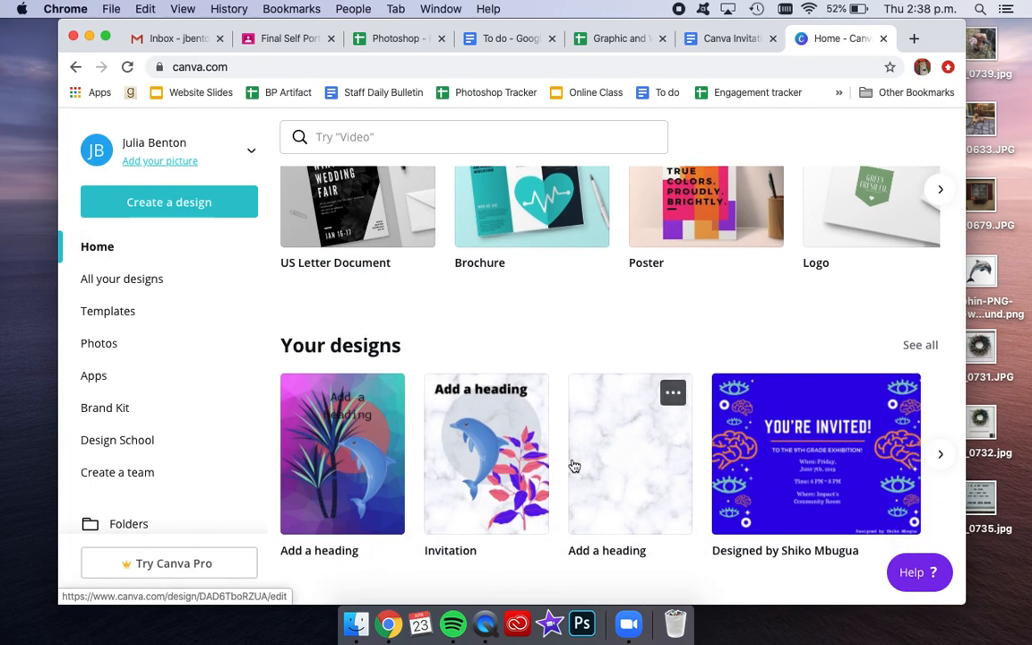
{"action": "scroll", "coordinate": [521, 488], "scroll_direction": "up", "scroll_amount": 6}
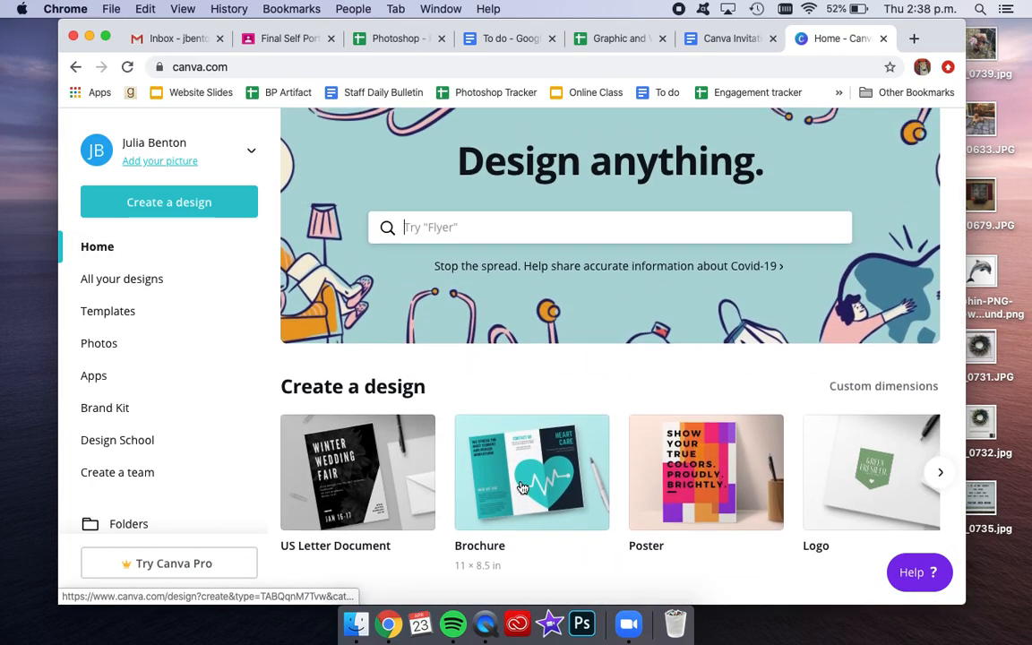
{"action": "scroll", "coordinate": [521, 487], "scroll_direction": "down", "scroll_amount": 1}
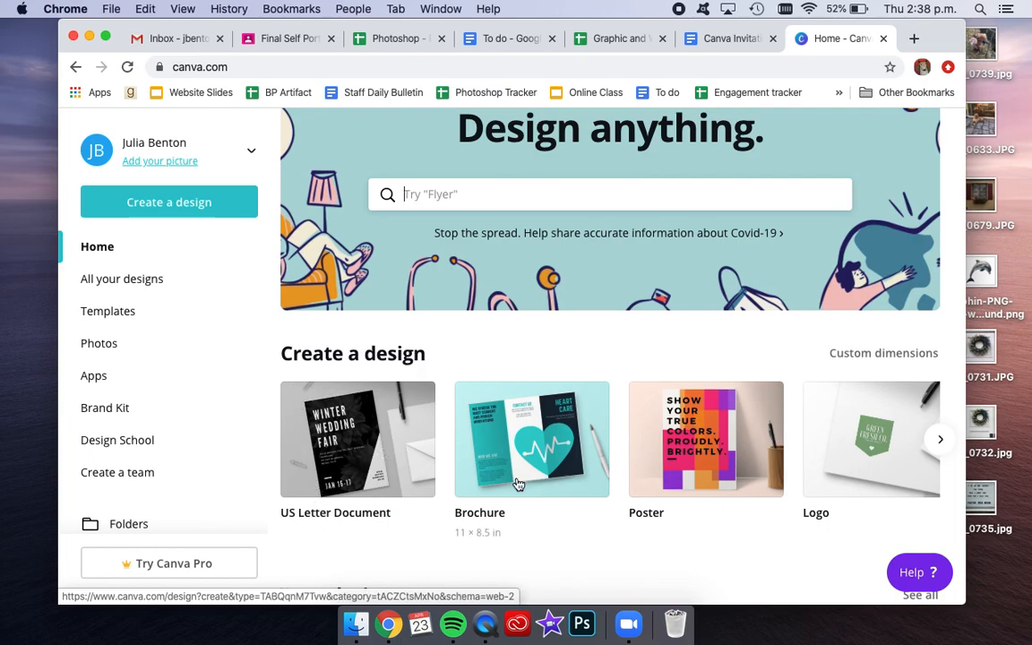
{"action": "left_click", "coordinate": [391, 452]}
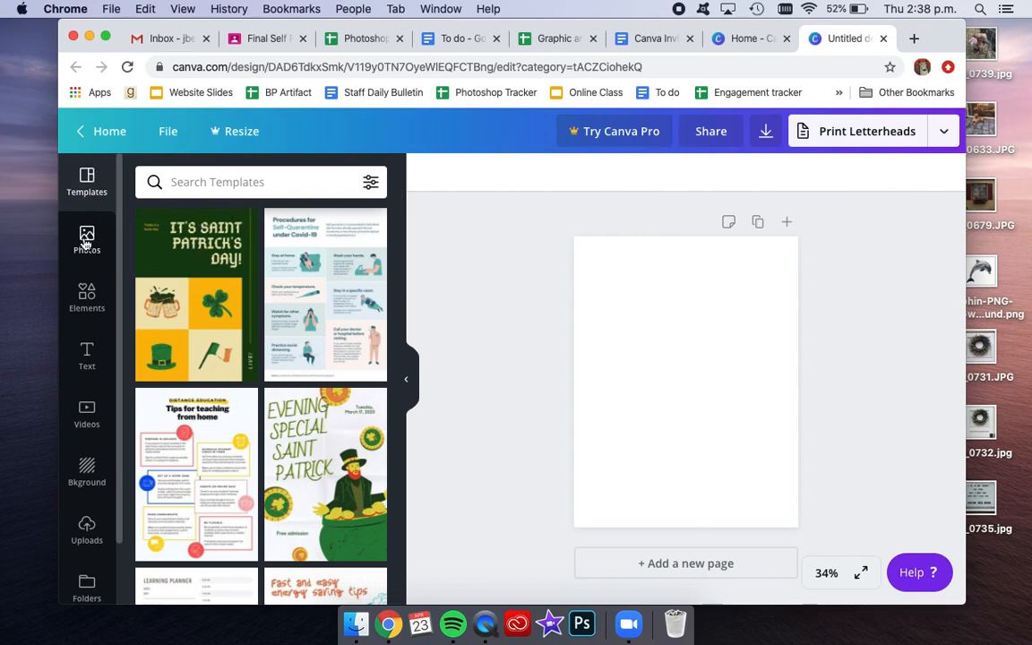
Add the grey circle from the basic shapes to the middle of the page.
{"action": "left_click", "coordinate": [87, 297]}
{"action": "scroll", "coordinate": [257, 487], "scroll_direction": "down", "scroll_amount": 1}
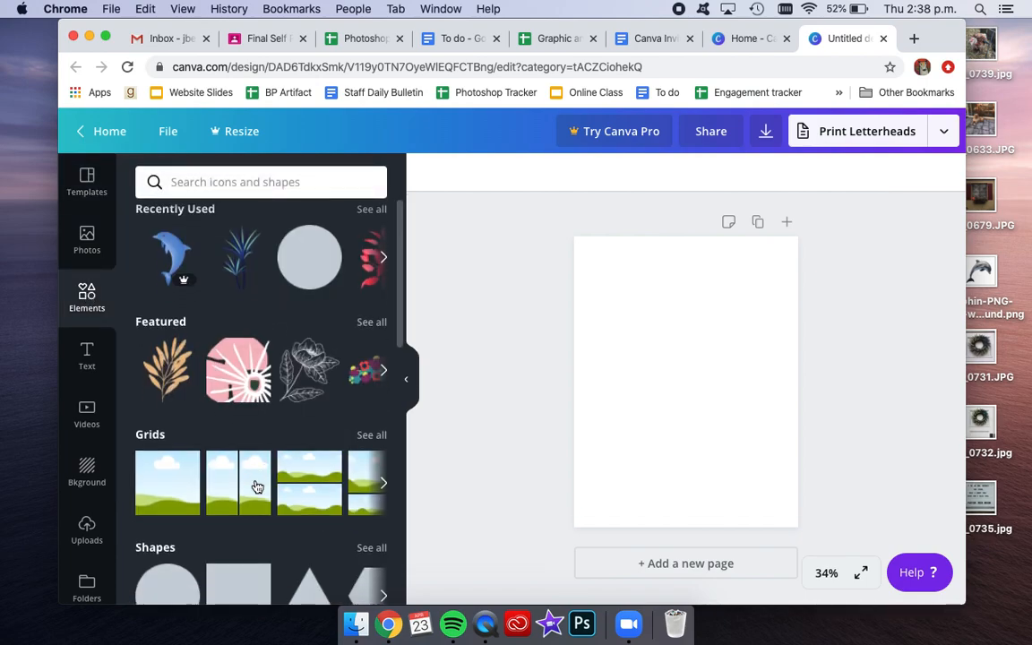
{"action": "scroll", "coordinate": [255, 483], "scroll_direction": "down", "scroll_amount": 5}
{"action": "scroll", "coordinate": [254, 483], "scroll_direction": "up", "scroll_amount": 4}
{"action": "left_click_drag", "start_coordinate": [192, 448], "coordinate": [654, 346]}
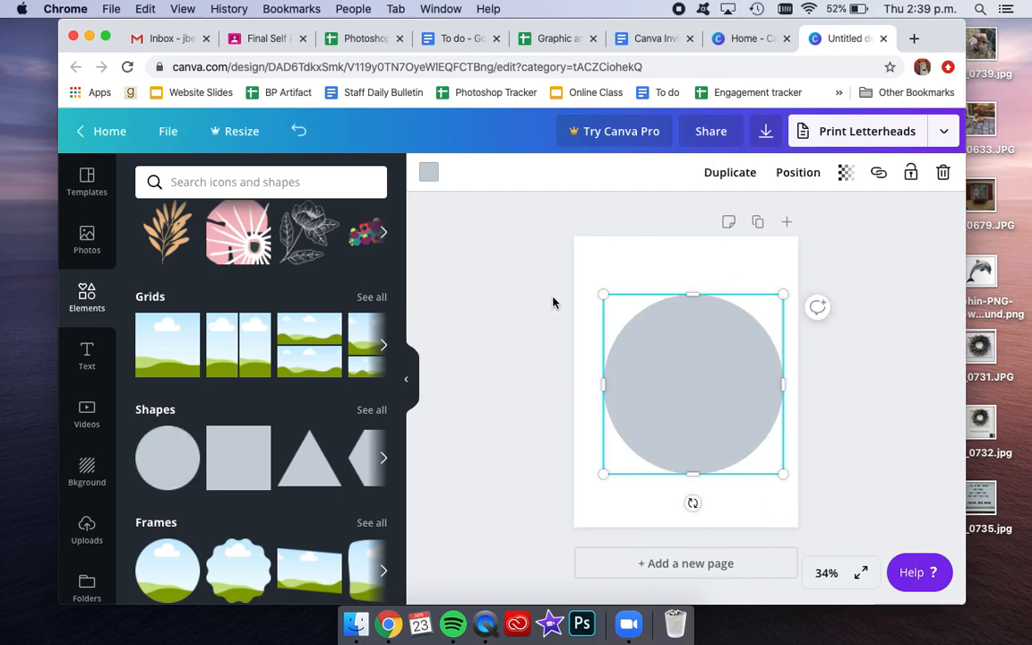
Add the free purple leaf illustration from the Bold Foliage collection on top of the circle.
{"action": "scroll", "coordinate": [150, 380], "scroll_direction": "down", "scroll_amount": 5}
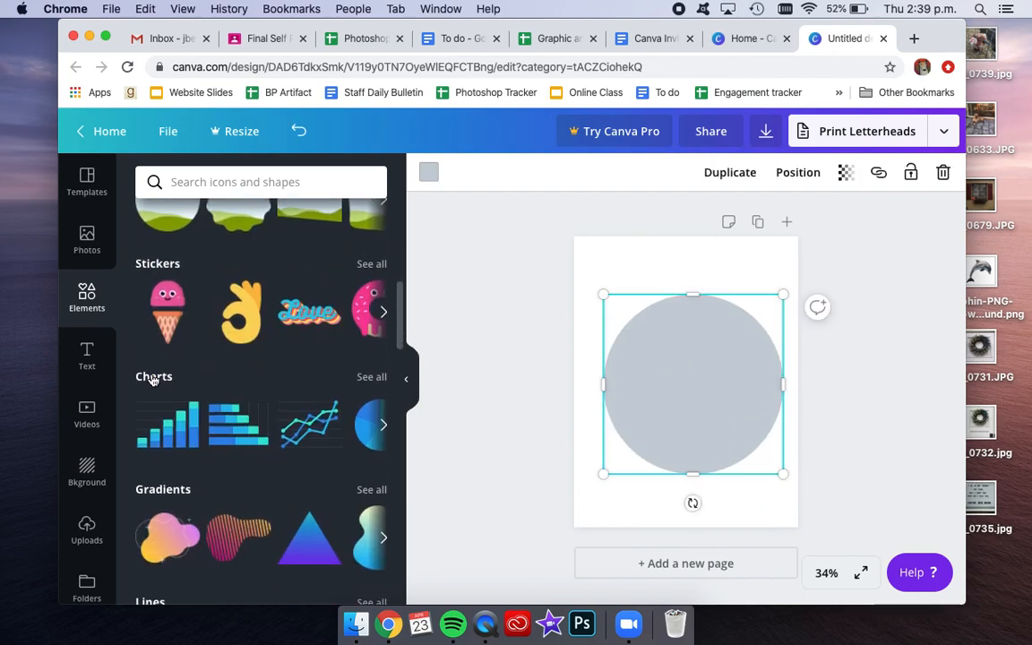
{"action": "scroll", "coordinate": [152, 380], "scroll_direction": "down", "scroll_amount": 1}
{"action": "scroll", "coordinate": [153, 381], "scroll_direction": "down", "scroll_amount": 6}
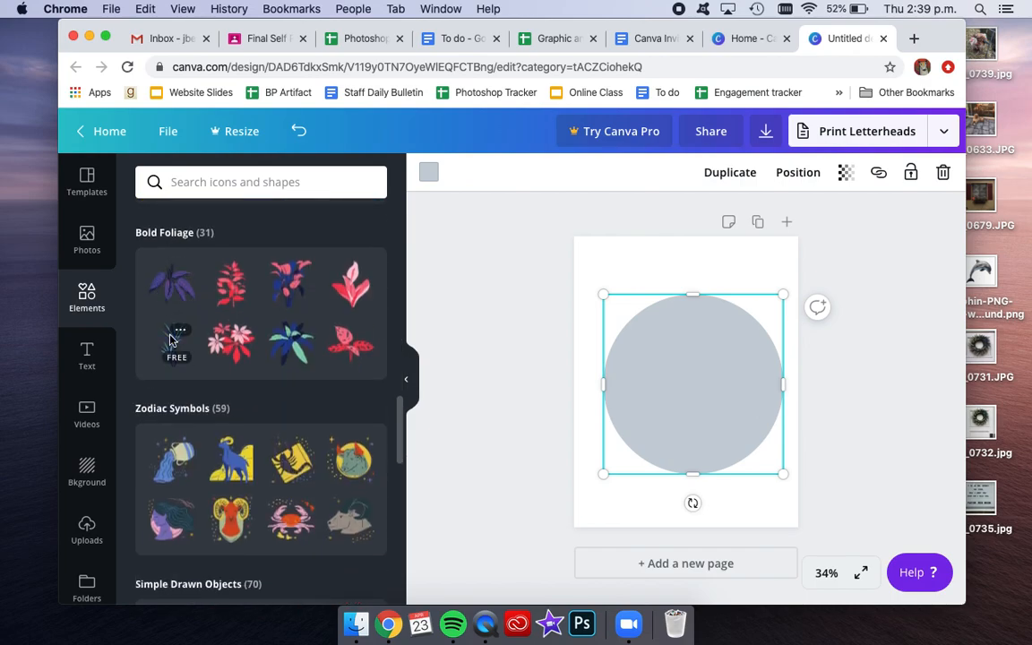
{"action": "left_click", "coordinate": [173, 288]}
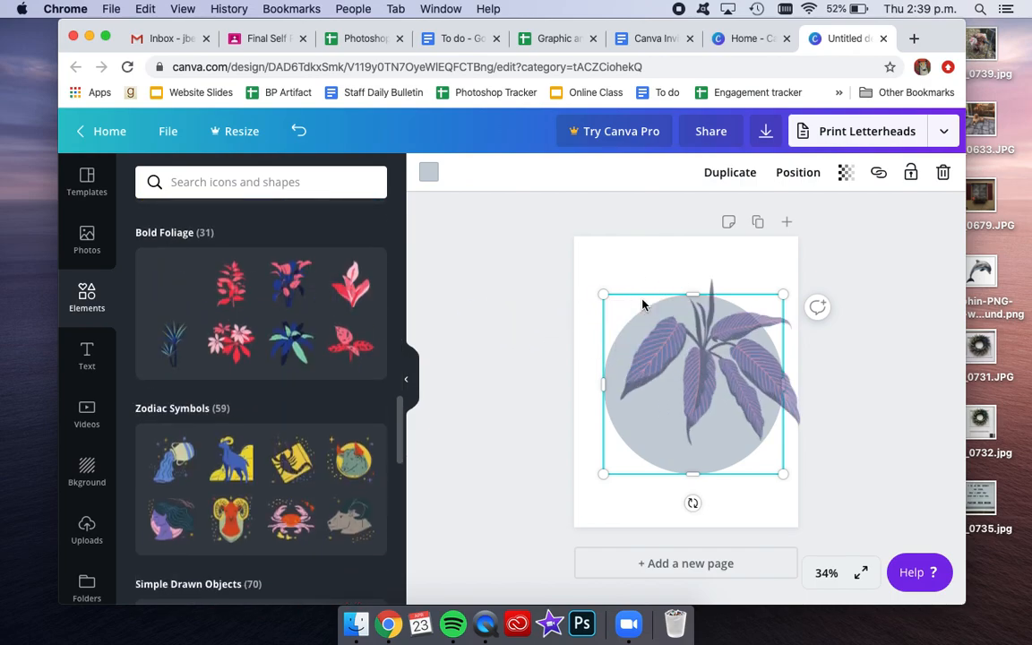
Add a heading text above the circle and make it partly transparent.
{"action": "left_click", "coordinate": [86, 353]}
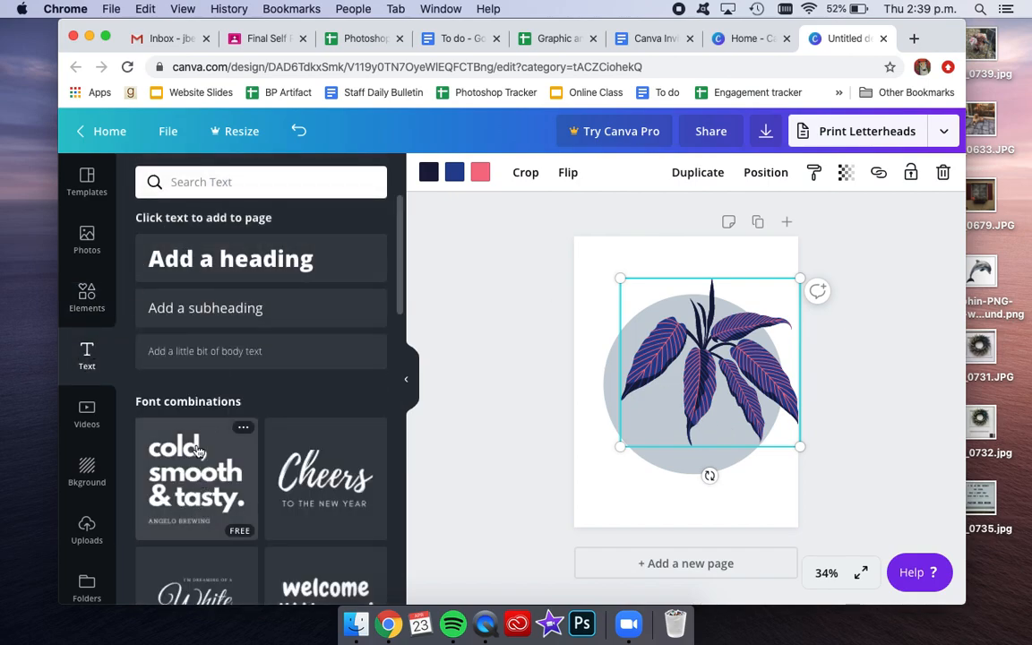
{"action": "left_click_drag", "start_coordinate": [186, 274], "coordinate": [629, 275]}
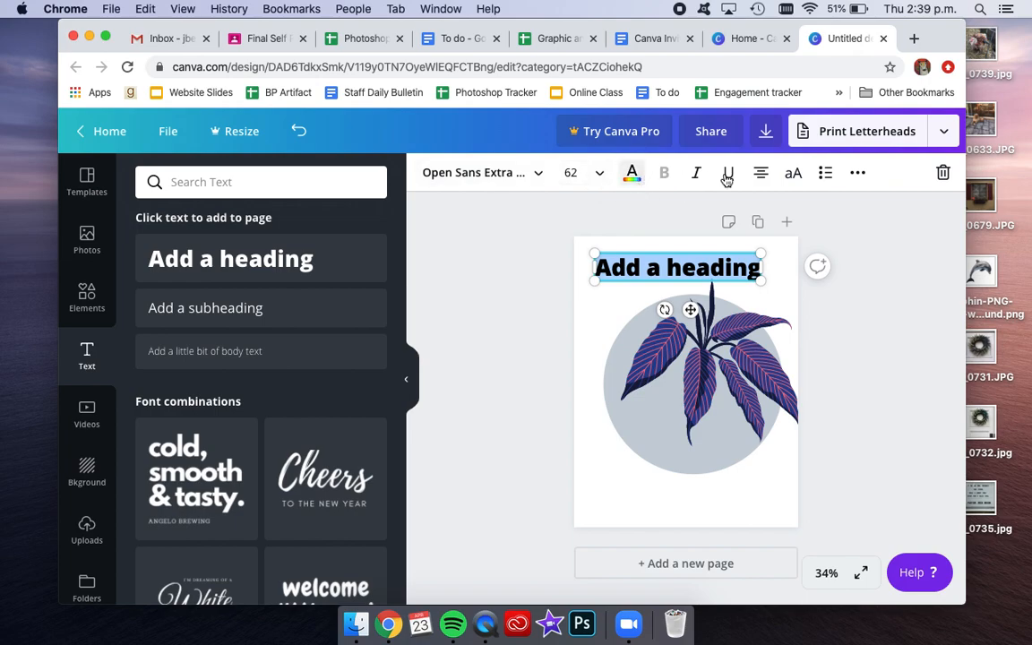
{"action": "left_click", "coordinate": [857, 175]}
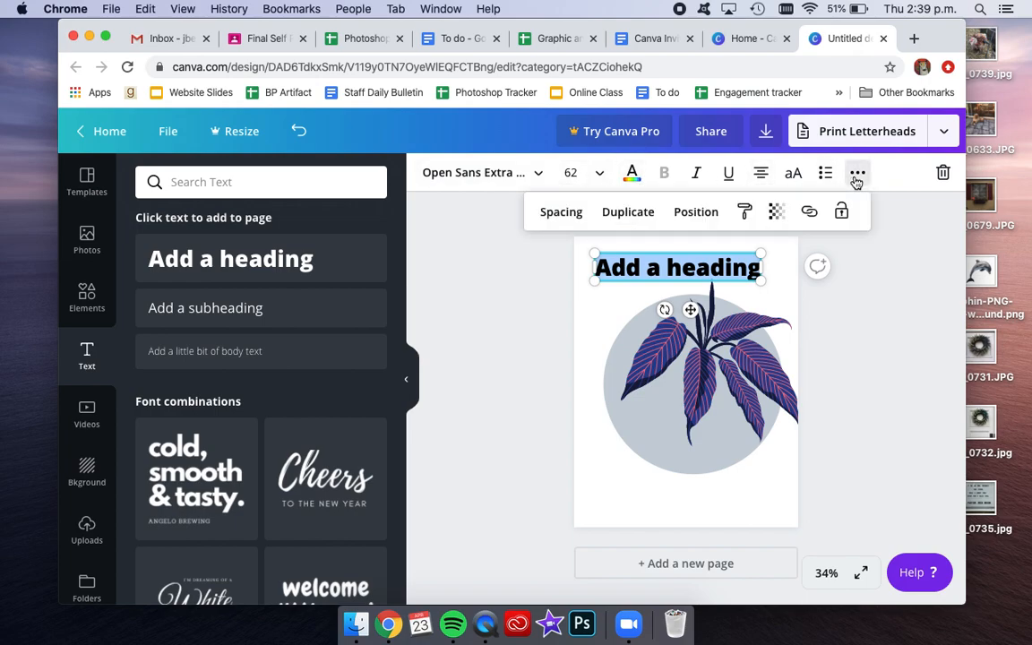
{"action": "left_click", "coordinate": [776, 212]}
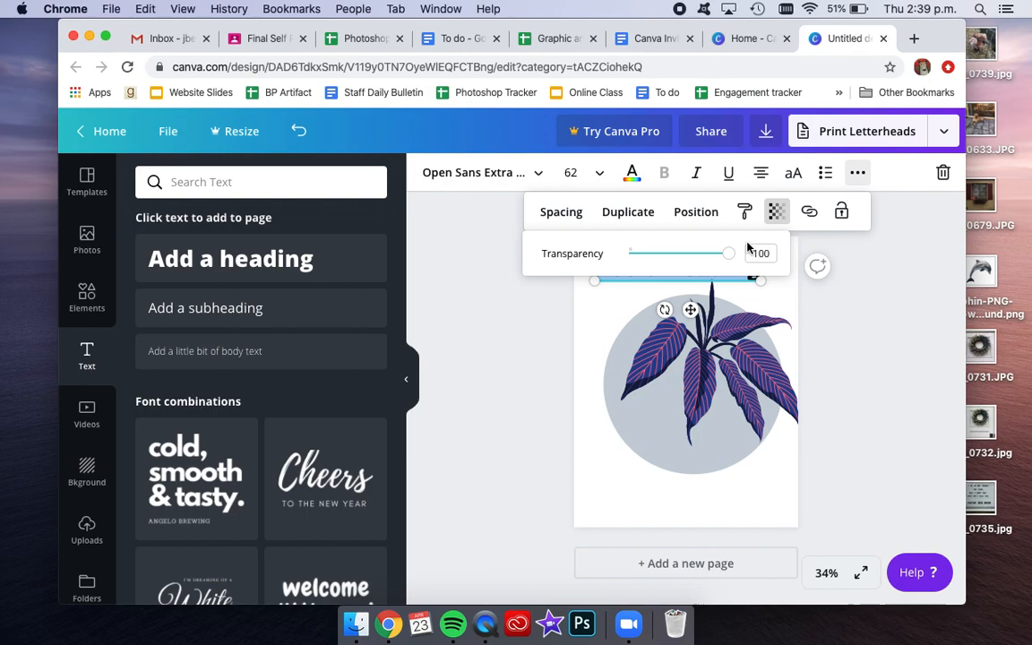
{"action": "left_click_drag", "start_coordinate": [730, 257], "coordinate": [684, 252]}
{"action": "left_click", "coordinate": [788, 295]}
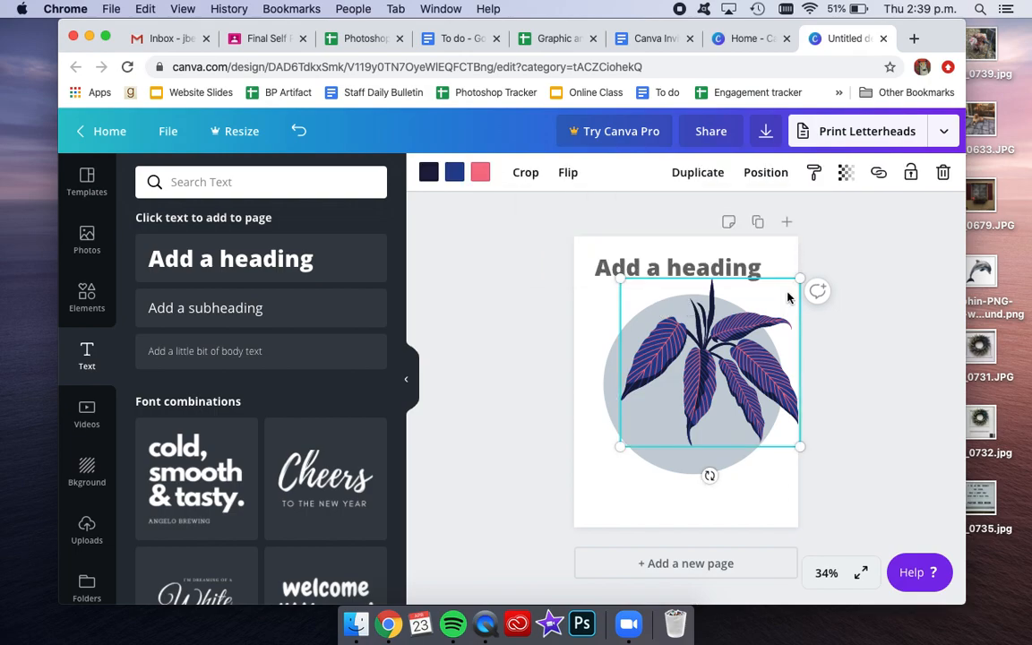
{"action": "left_click", "coordinate": [790, 270]}
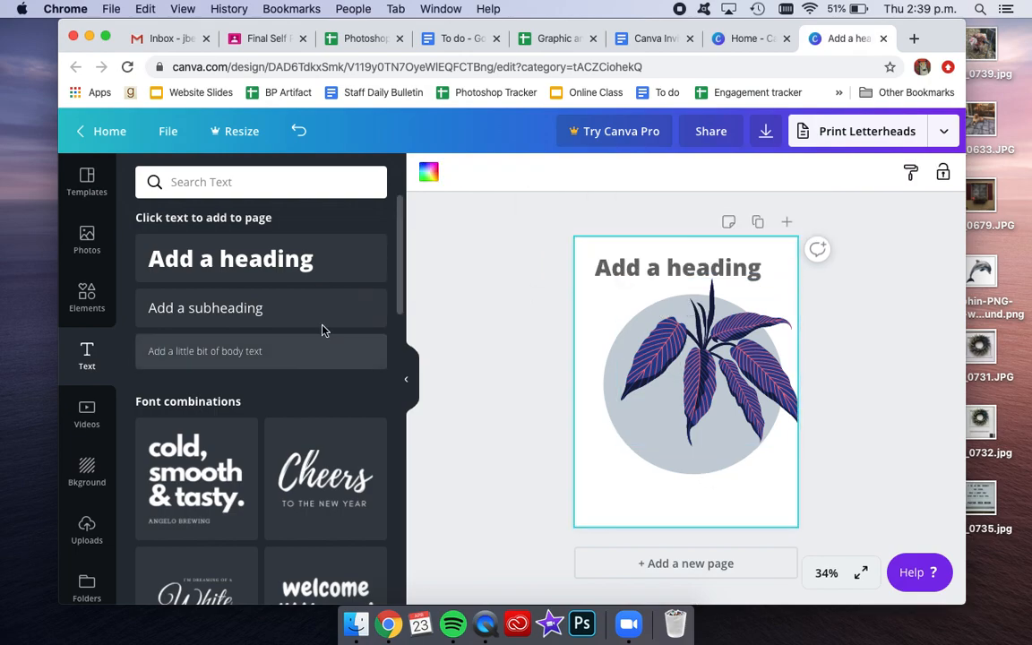
Recolor the dark navy parts of the leaf illustration to the default dark teal.
{"action": "left_click", "coordinate": [649, 340]}
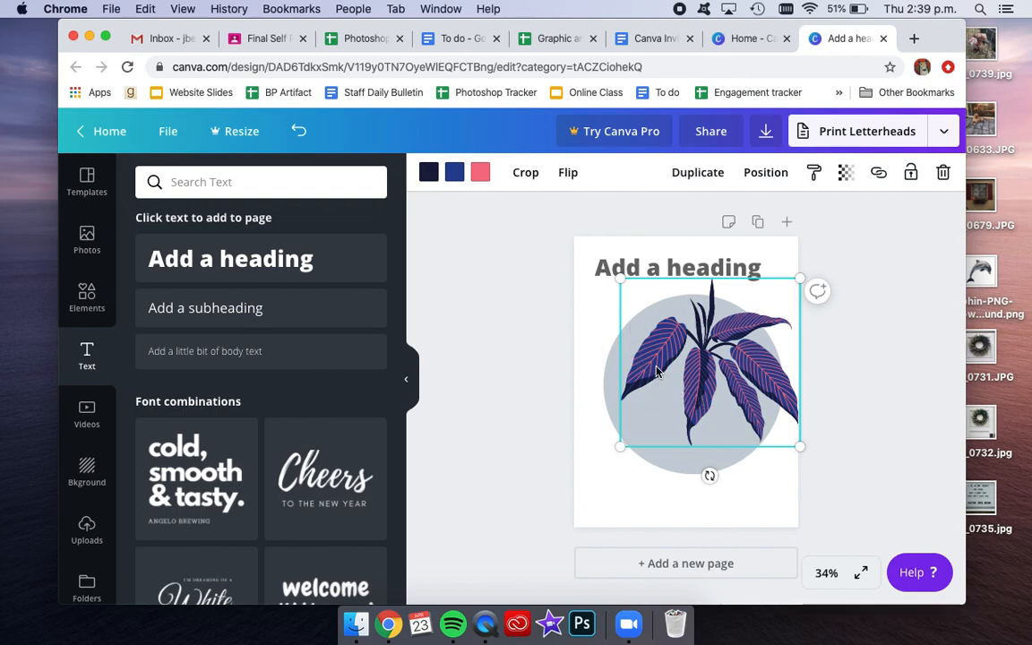
{"action": "left_click", "coordinate": [428, 172]}
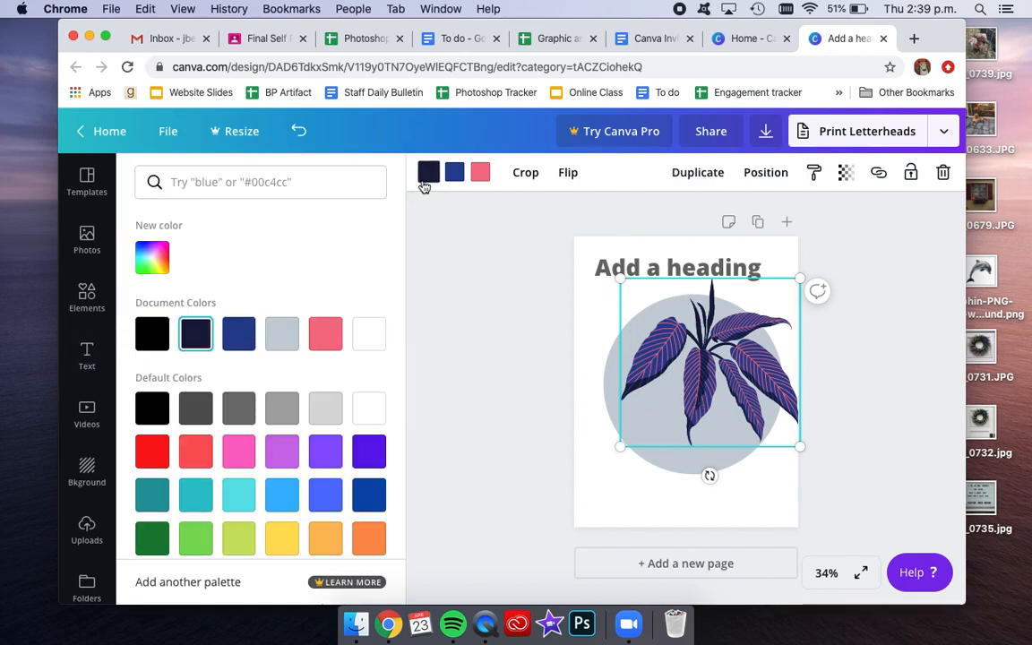
{"action": "scroll", "coordinate": [362, 534], "scroll_direction": "down", "scroll_amount": 1}
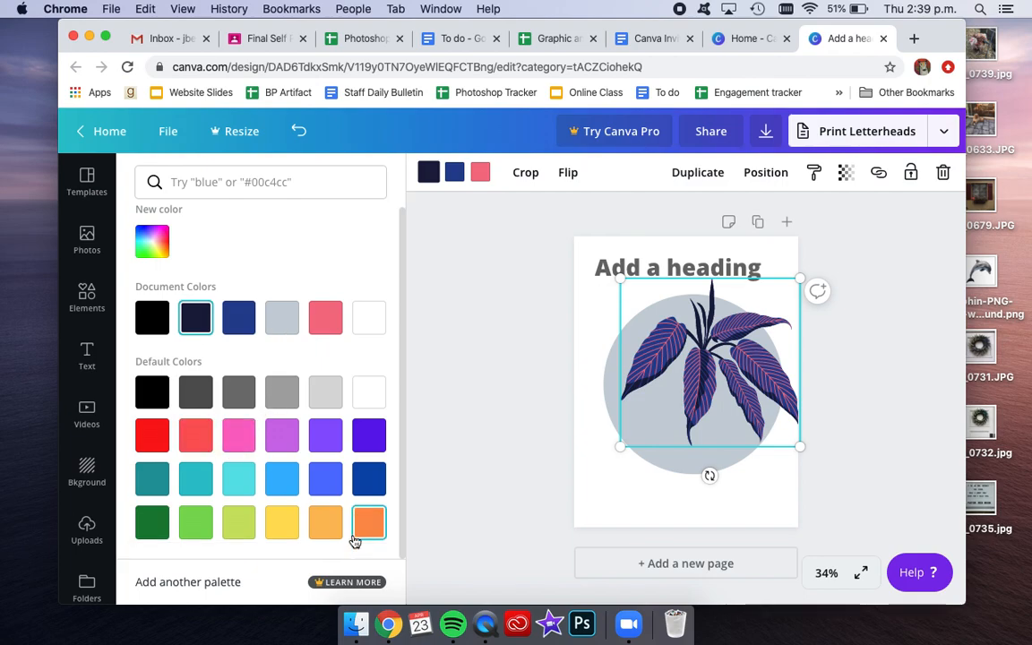
{"action": "left_click", "coordinate": [153, 480]}
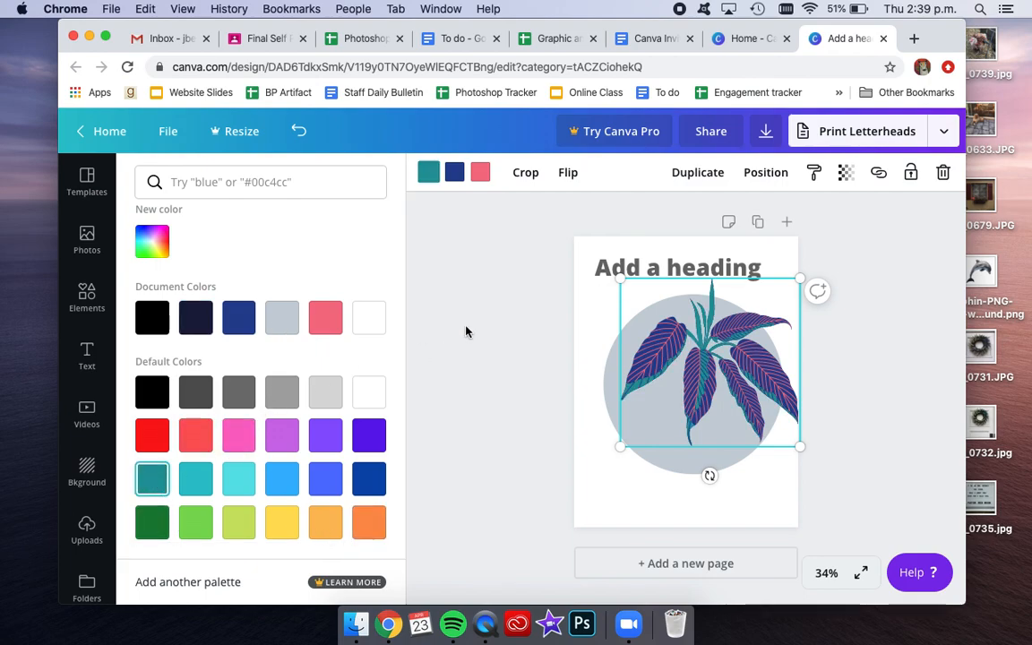
{"action": "left_click", "coordinate": [496, 307]}
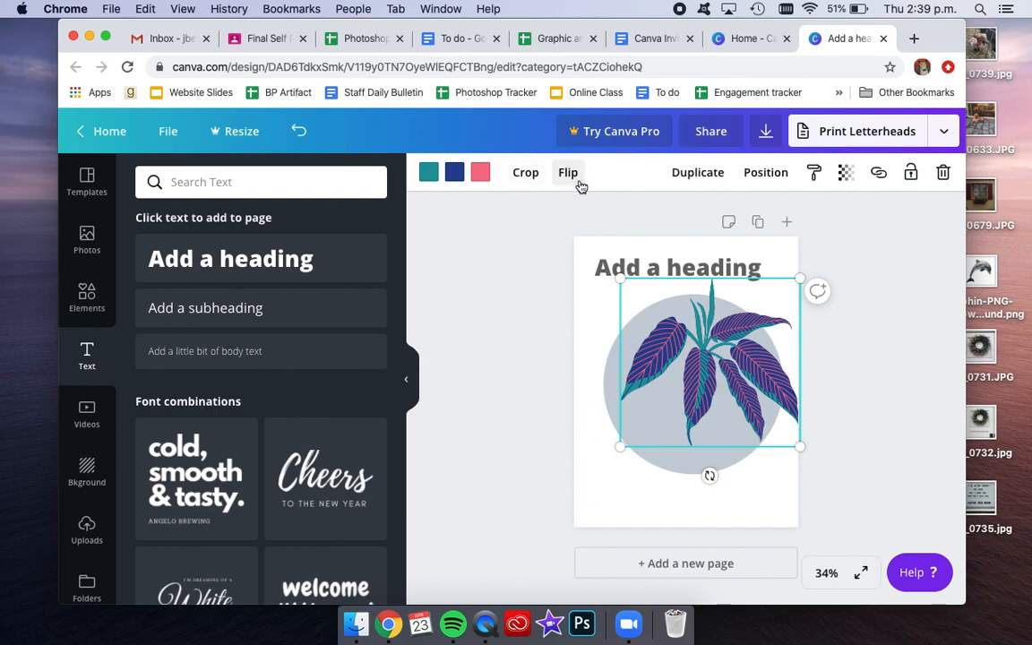
Scale the leaf illustration down to fit inside the grey circle, and try sending it backward one layer.
{"action": "left_click_drag", "start_coordinate": [800, 282], "coordinate": [754, 321]}
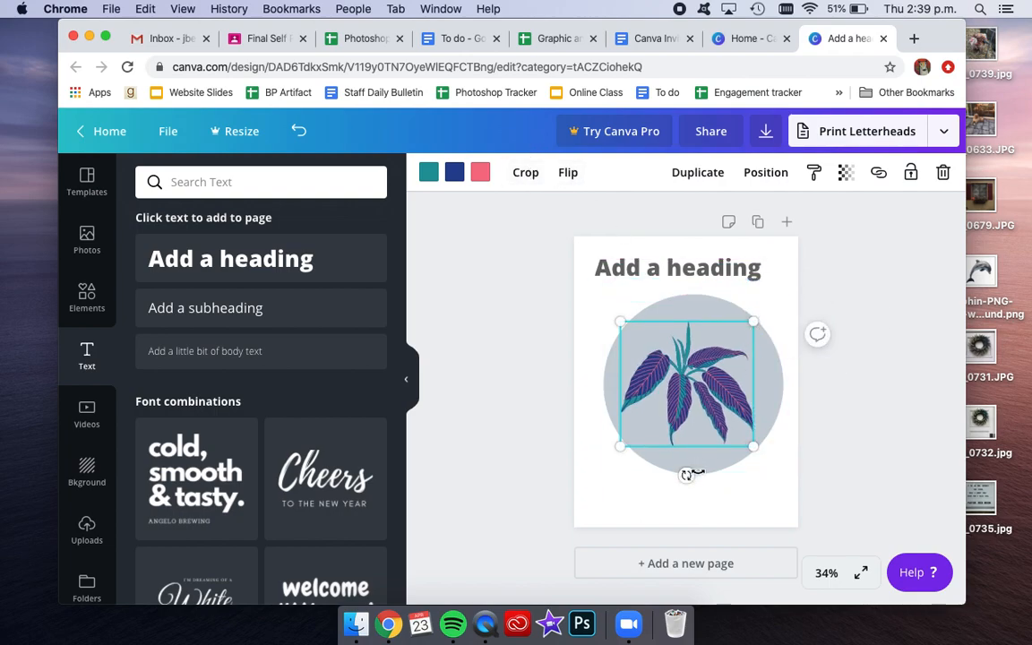
{"action": "left_click", "coordinate": [768, 174]}
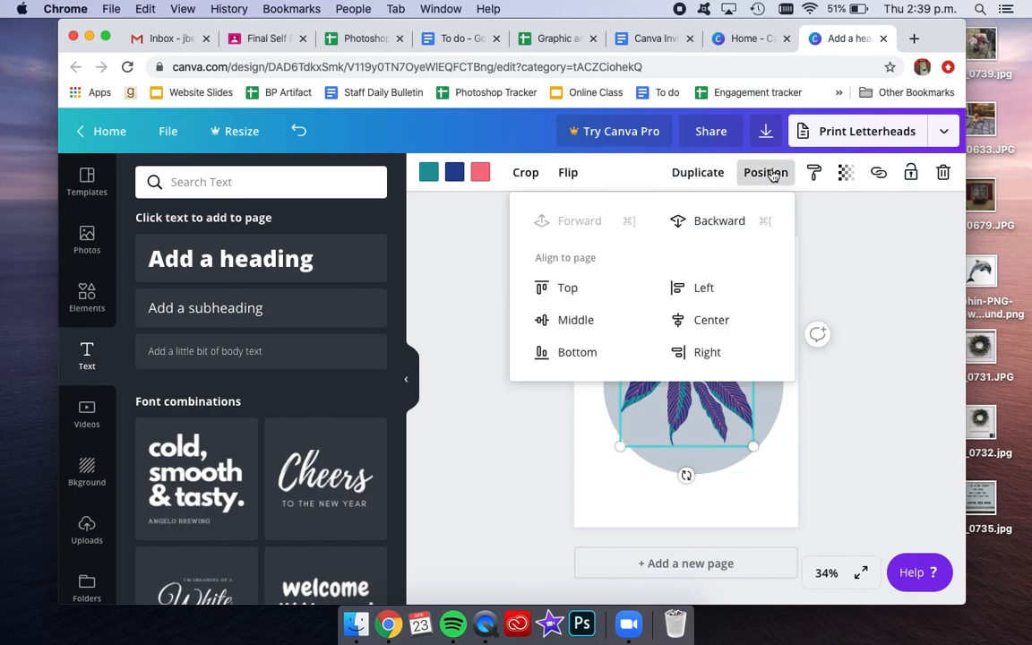
{"action": "left_click", "coordinate": [705, 221]}
{"action": "left_click", "coordinate": [884, 320]}
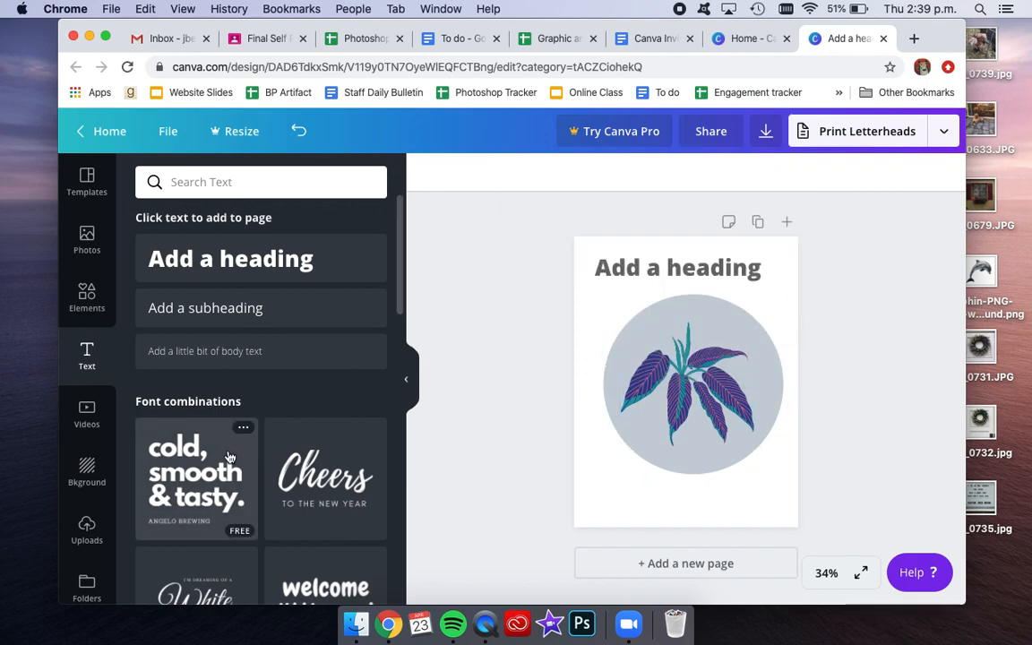
Apply the white marble background to the page.
{"action": "left_click", "coordinate": [86, 470]}
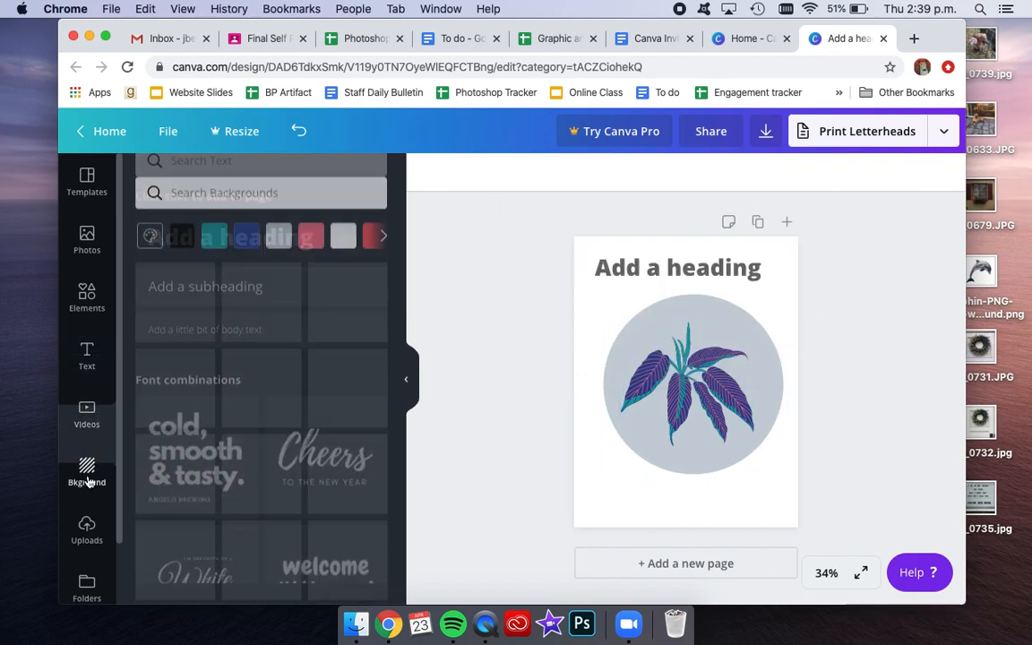
{"action": "left_click_drag", "start_coordinate": [164, 286], "coordinate": [608, 305]}
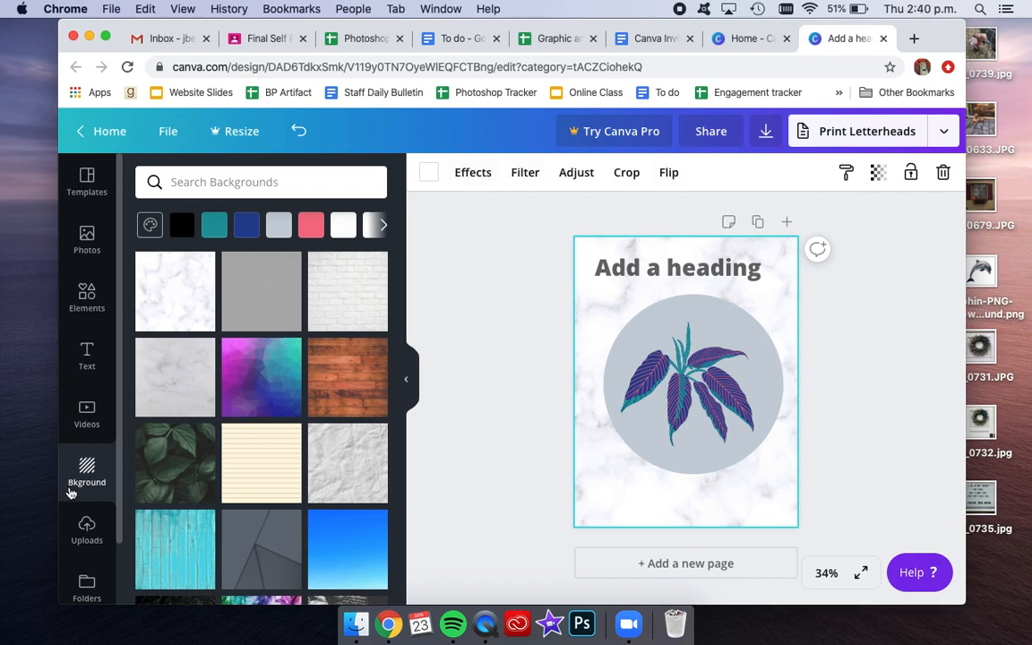
Search the elements library for "dolphin".
{"action": "left_click", "coordinate": [87, 298]}
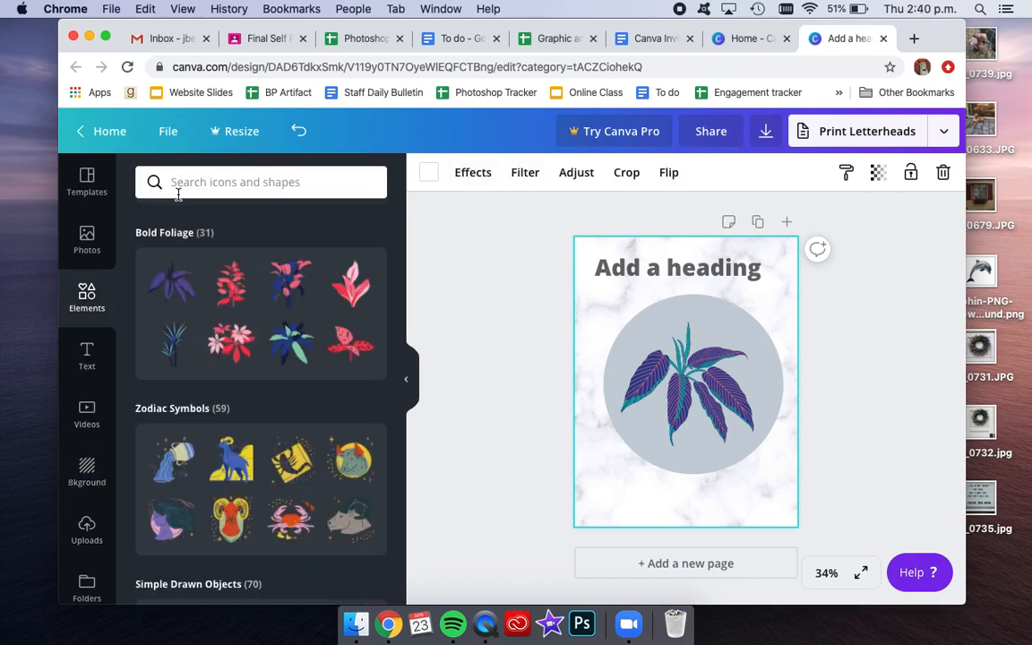
{"action": "left_click", "coordinate": [195, 189]}
{"action": "type", "text": "d"}
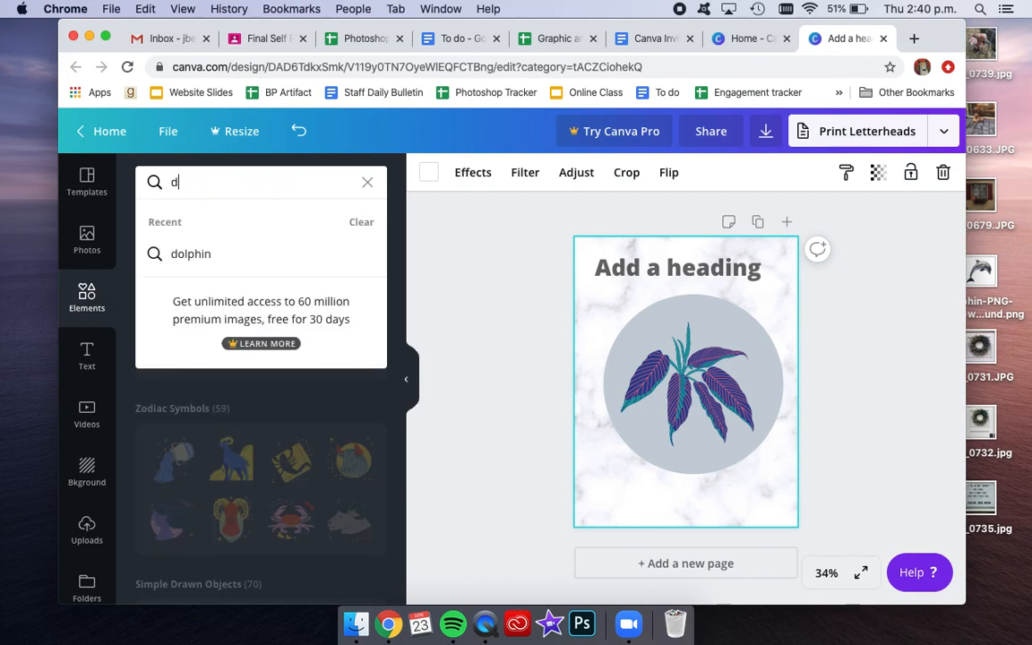
{"action": "key", "text": "Return"}
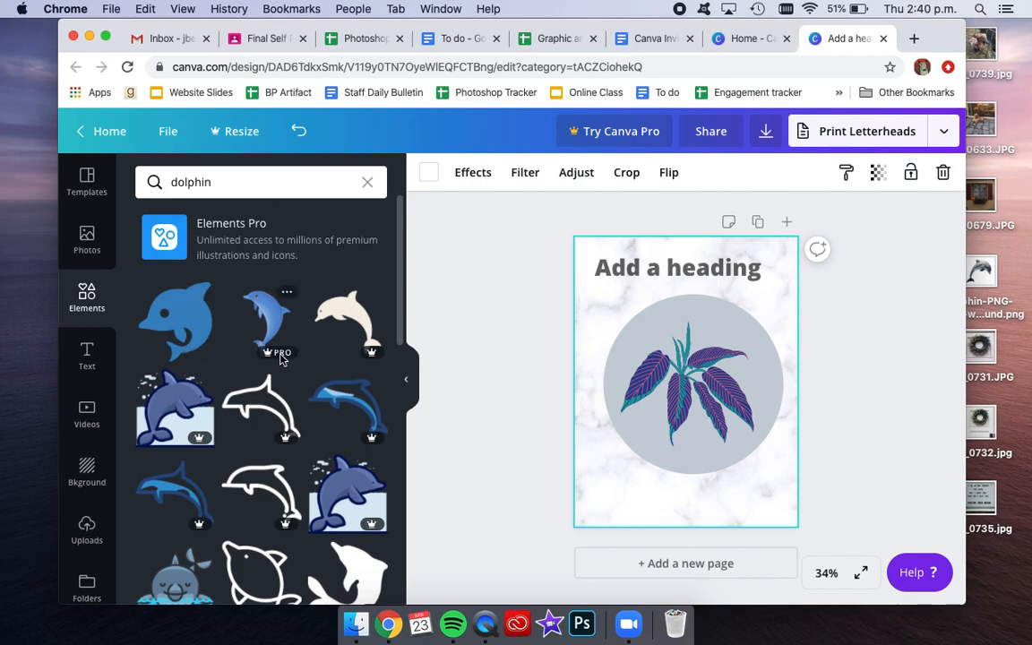
Try placing the blue Pro dolphin illustration on the page, and delete it again.
{"action": "mouse_move", "coordinate": [280, 358]}
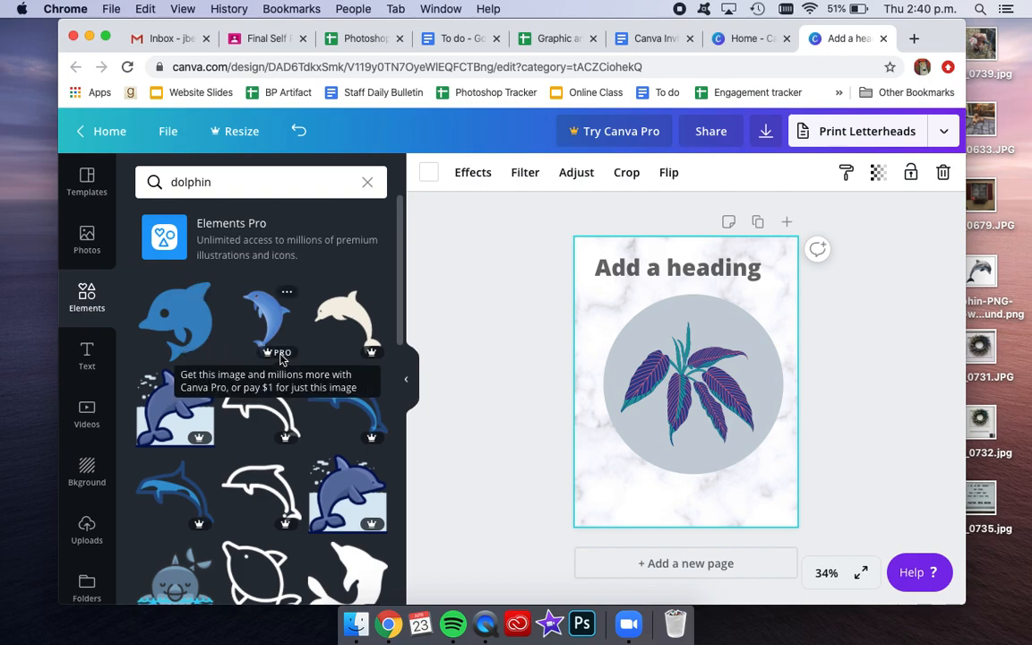
{"action": "left_click_drag", "start_coordinate": [281, 358], "coordinate": [619, 317]}
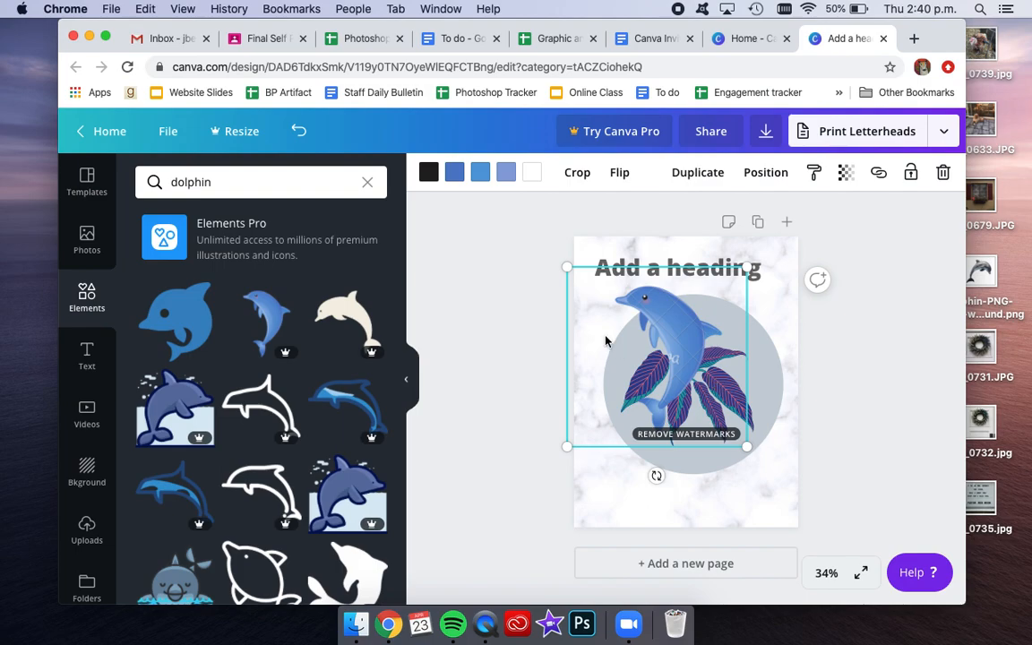
{"action": "key", "text": "Delete"}
Switch back to the Canva Invitation document and review its table of allowed and forbidden graphics.
{"action": "left_click", "coordinate": [654, 39]}
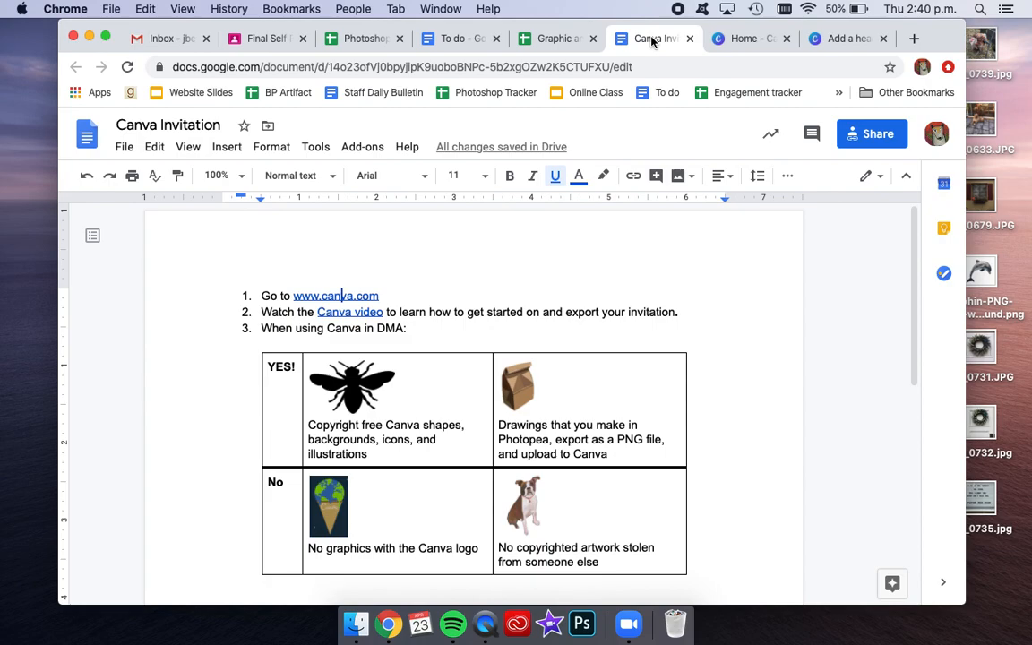
{"action": "scroll", "coordinate": [465, 331], "scroll_direction": "down", "scroll_amount": 2}
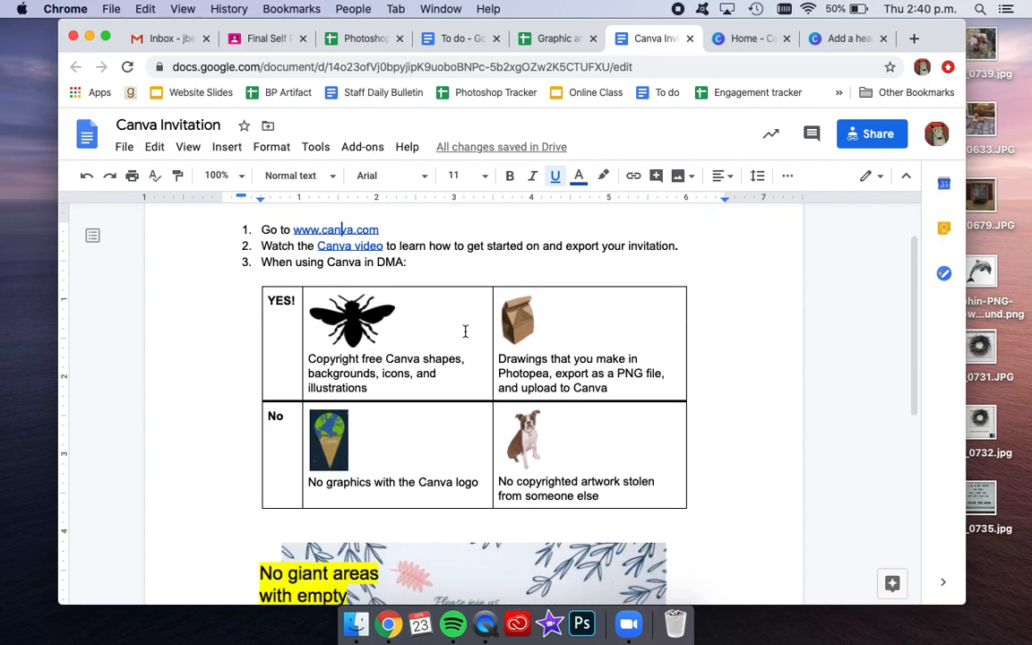